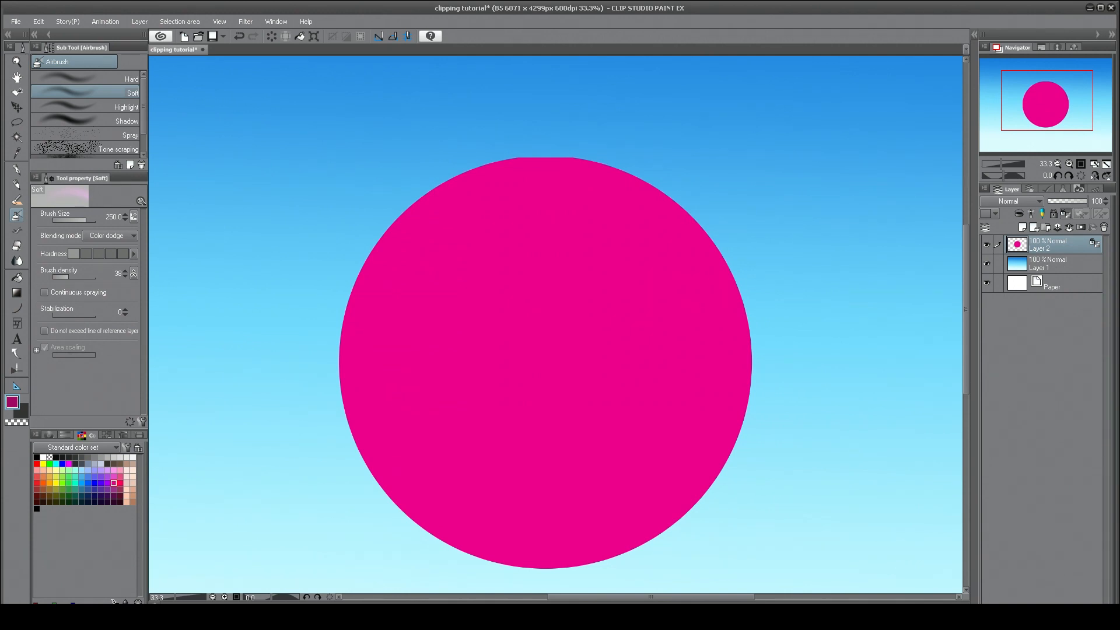
Set the Soft airbrush's blending mode to Multiply and lock the transparent pixels of the circle layer.
mouse_move(1035, 92)
mouse_down()
mouse_move(1046, 97)
mouse_move(1034, 91)
mouse_up()
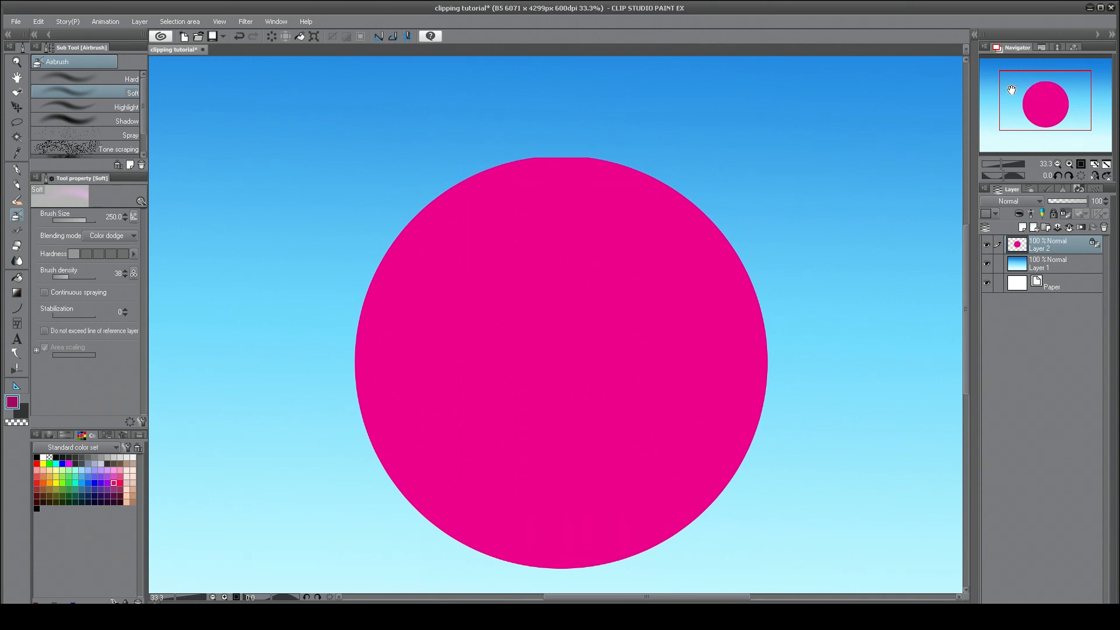
click(116, 235)
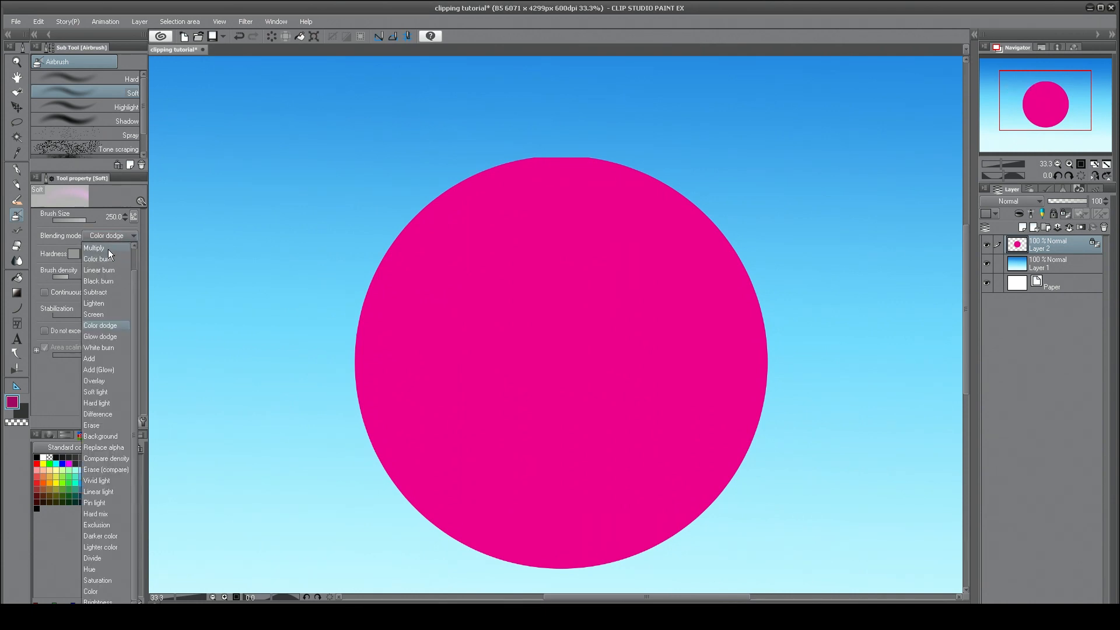
click(108, 250)
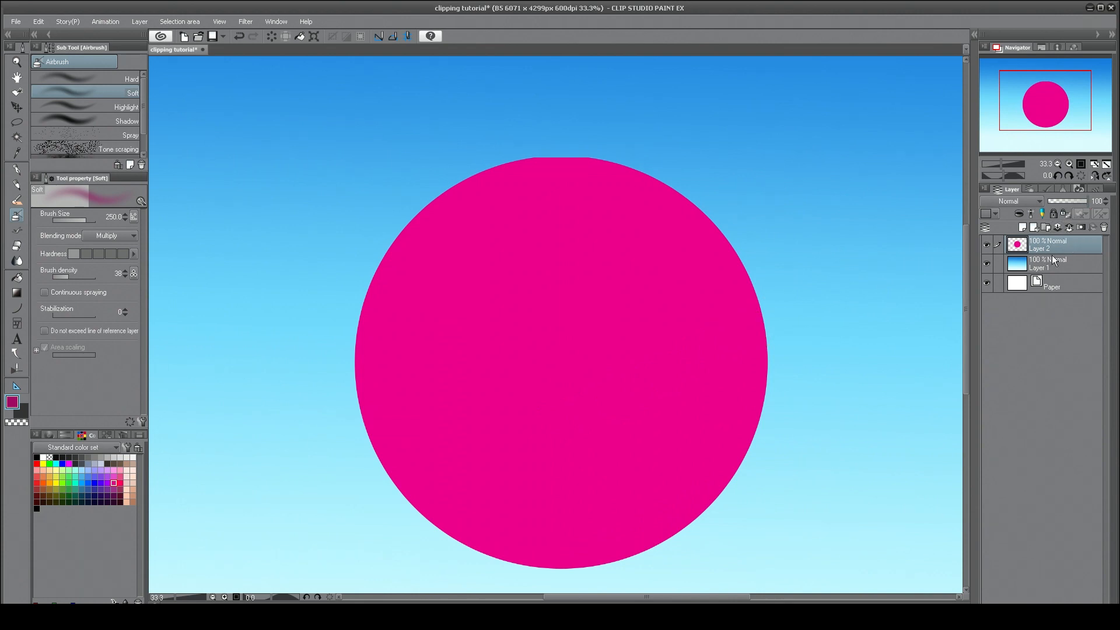
click(1062, 214)
click(1047, 189)
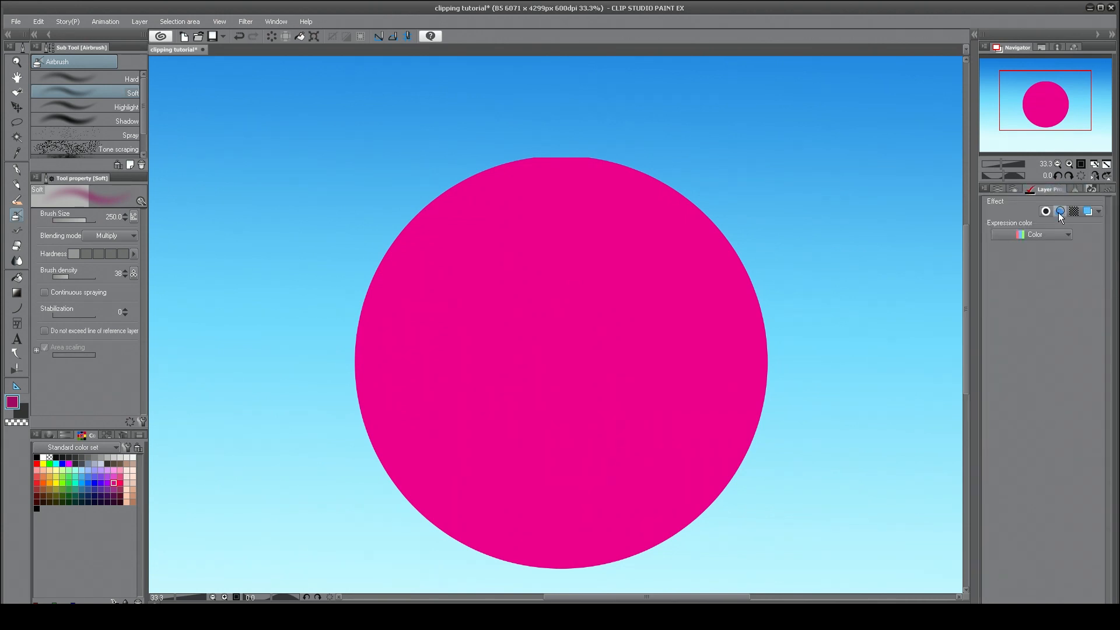
click(1045, 211)
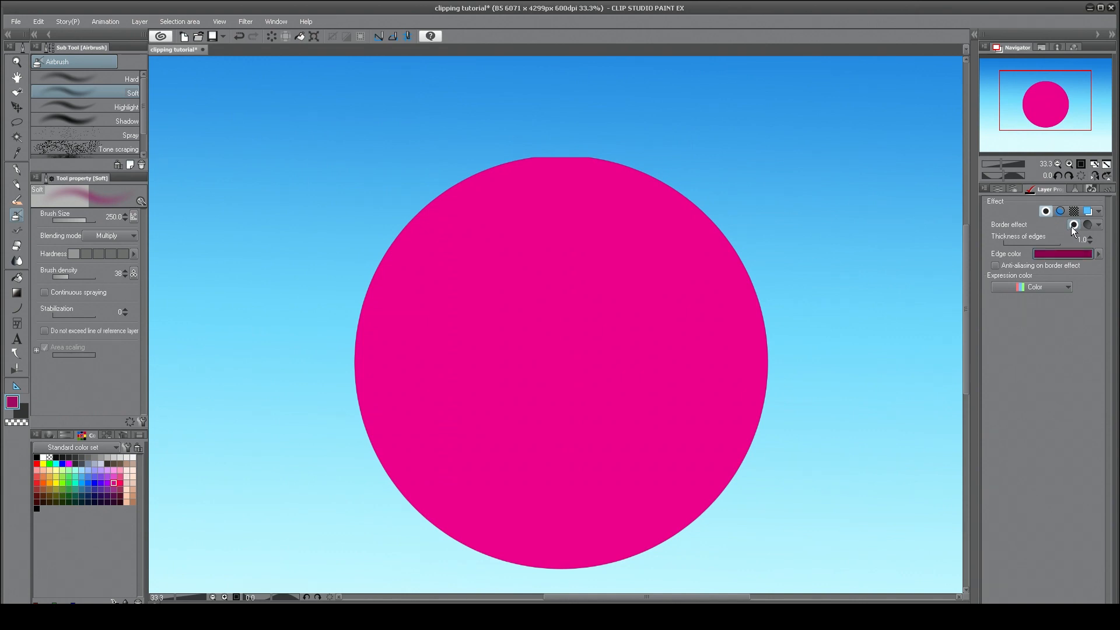
click(1031, 243)
click(1045, 211)
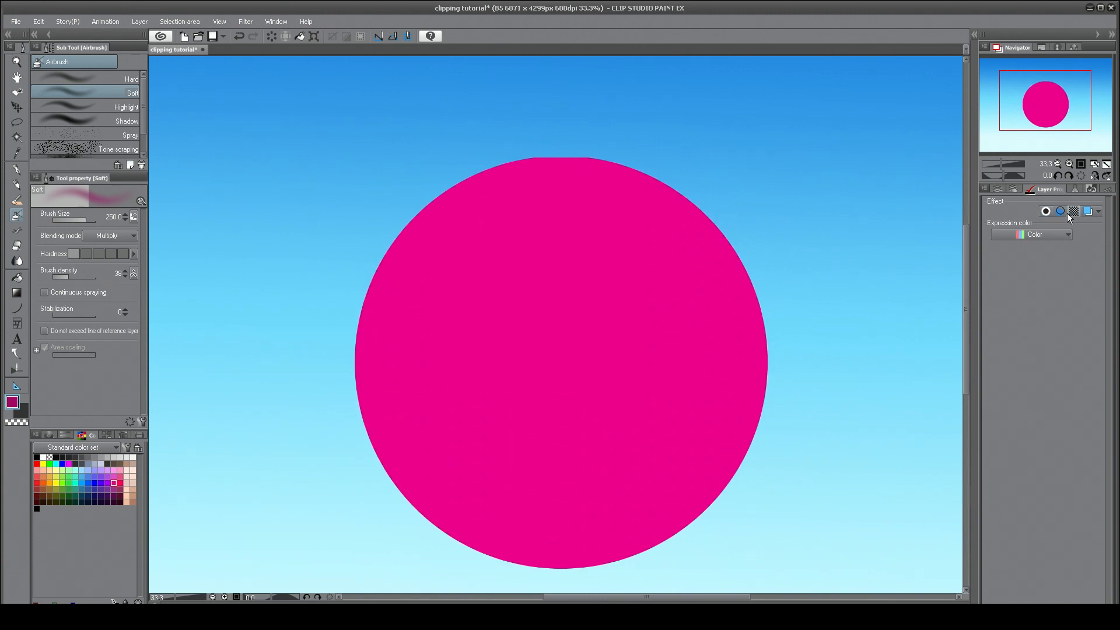
click(1000, 189)
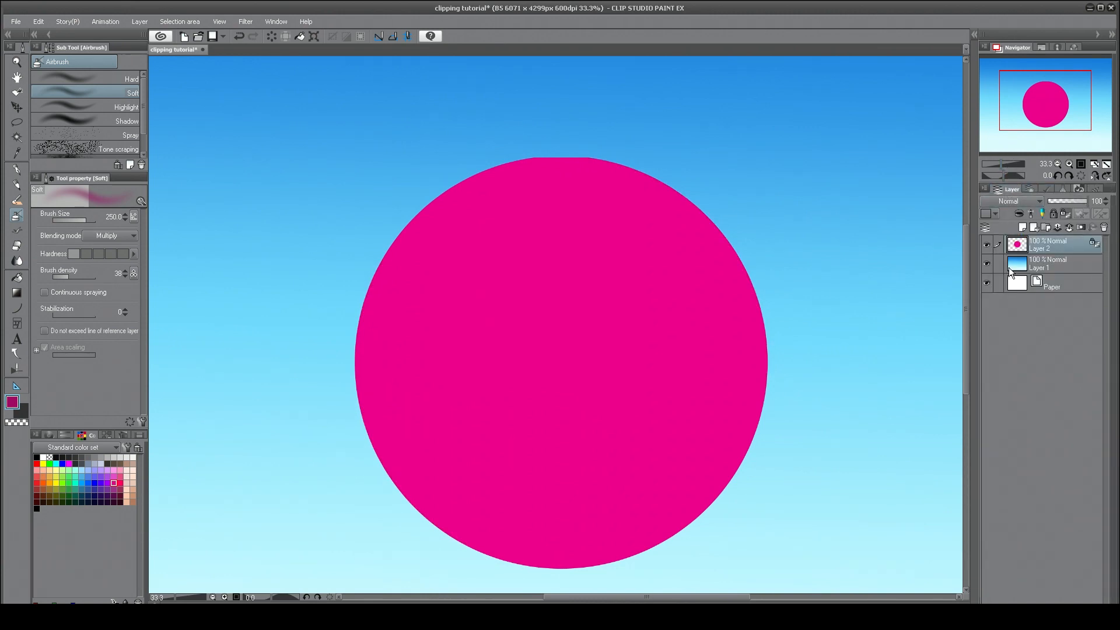
Airbrush dark Multiply shading along the circle's edges on Layer 2 with its transparent pixels locked.
mouse_move(1047, 90)
mouse_down()
mouse_move(1048, 108)
mouse_move(1050, 95)
mouse_move(1040, 101)
mouse_up()
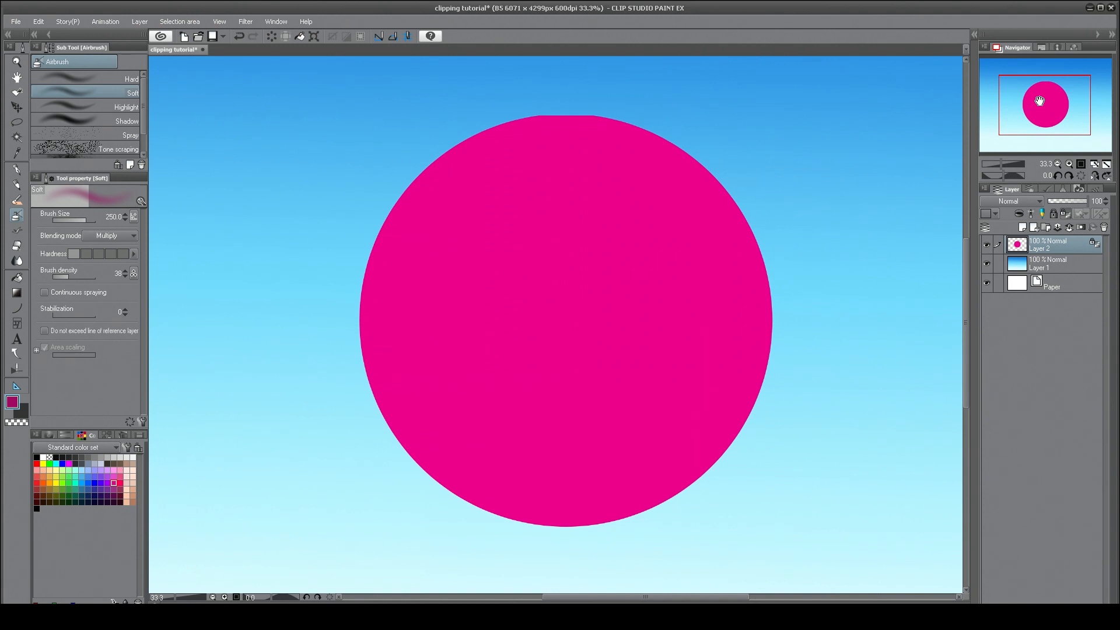
key(b)
key(b)
click(1064, 213)
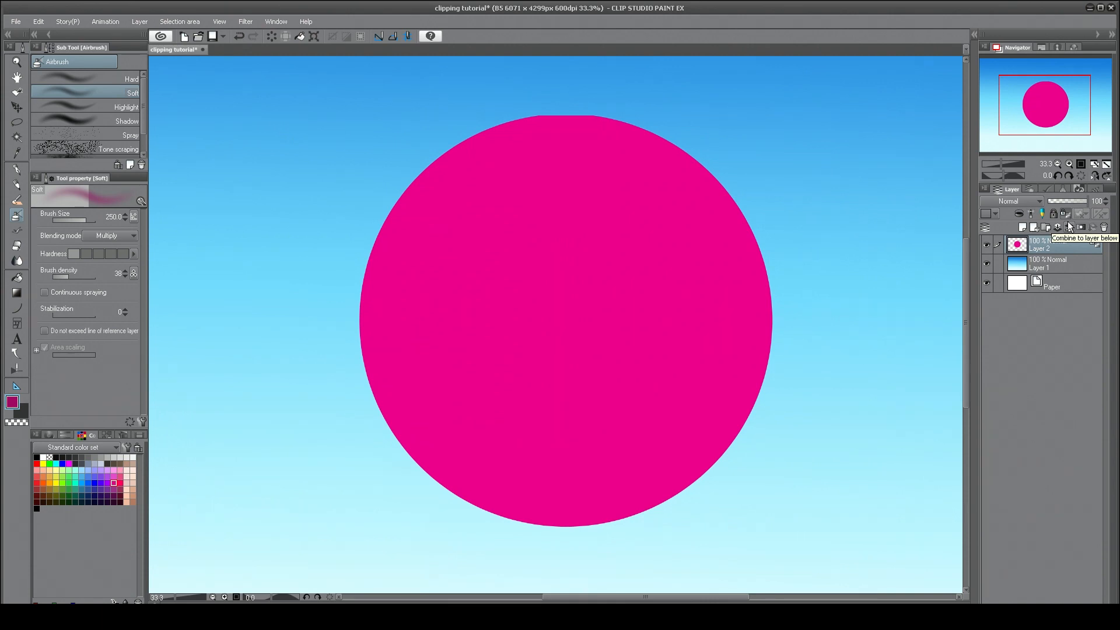
click(1055, 214)
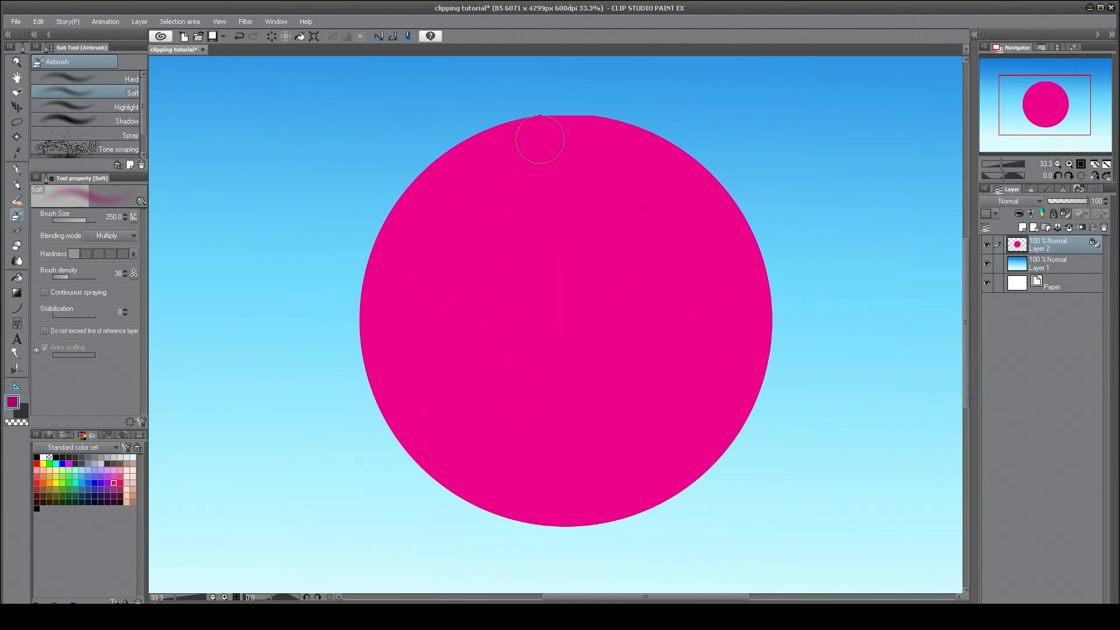
mouse_move(491, 146)
mouse_down()
mouse_move(415, 204)
mouse_move(385, 377)
mouse_move(399, 245)
mouse_move(494, 129)
mouse_move(385, 358)
mouse_move(458, 466)
mouse_move(616, 485)
mouse_move(753, 332)
mouse_move(762, 297)
mouse_move(706, 440)
mouse_move(500, 477)
mouse_move(411, 280)
mouse_move(401, 284)
mouse_move(482, 480)
mouse_move(692, 407)
mouse_move(754, 234)
mouse_move(712, 358)
mouse_move(537, 460)
mouse_move(423, 296)
mouse_move(490, 143)
mouse_move(388, 272)
mouse_move(592, 495)
mouse_move(579, 333)
mouse_move(451, 203)
mouse_move(441, 158)
mouse_move(373, 357)
mouse_move(510, 506)
mouse_move(724, 431)
mouse_move(778, 215)
mouse_move(774, 320)
mouse_move(634, 508)
mouse_move(421, 465)
mouse_move(350, 217)
mouse_up()
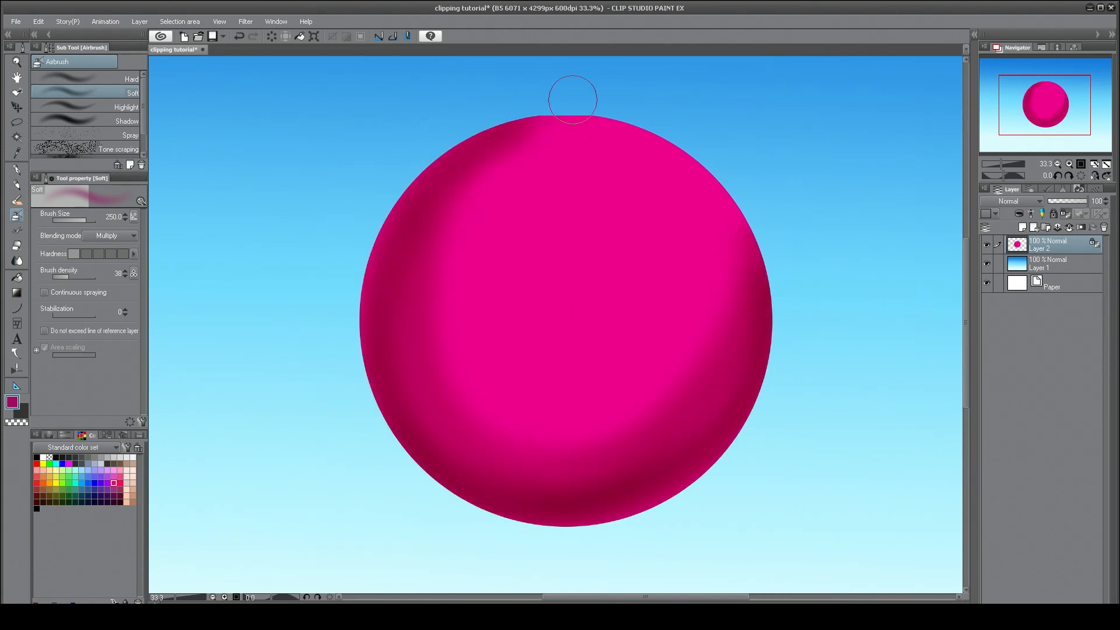
mouse_move(589, 121)
mouse_down()
mouse_move(398, 219)
mouse_move(368, 439)
mouse_move(723, 441)
mouse_move(757, 411)
mouse_move(647, 517)
mouse_move(763, 353)
mouse_move(733, 177)
mouse_move(740, 206)
mouse_move(697, 444)
mouse_move(512, 492)
mouse_move(348, 362)
mouse_up()
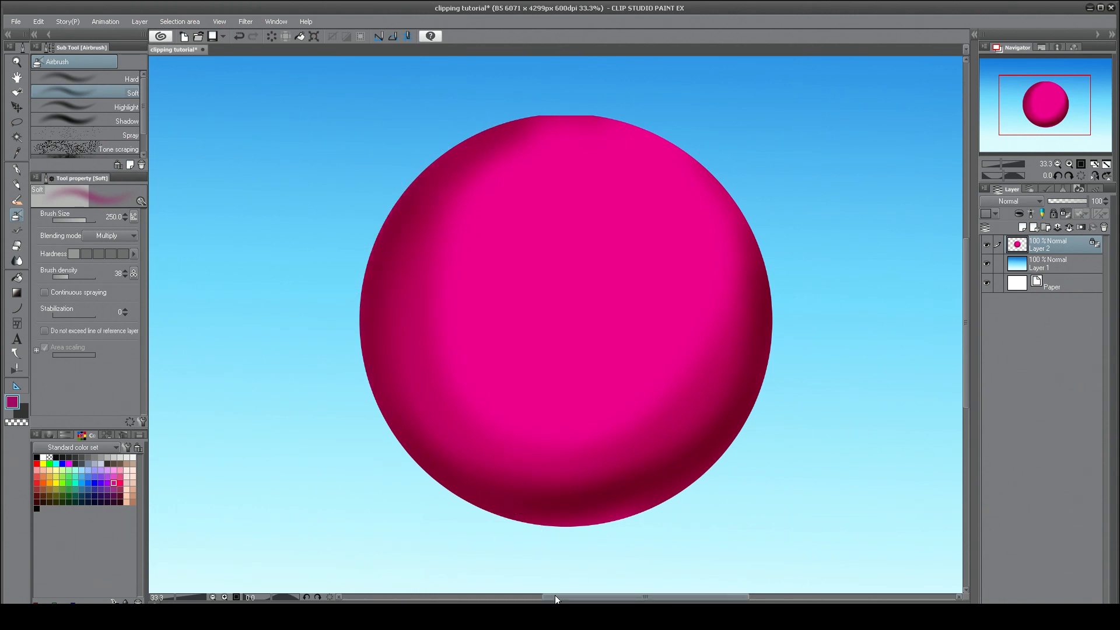
Airbrush highlights on the circle's upper right area using the Color dodge, Glow dodge and White burn blending modes.
click(119, 236)
click(114, 325)
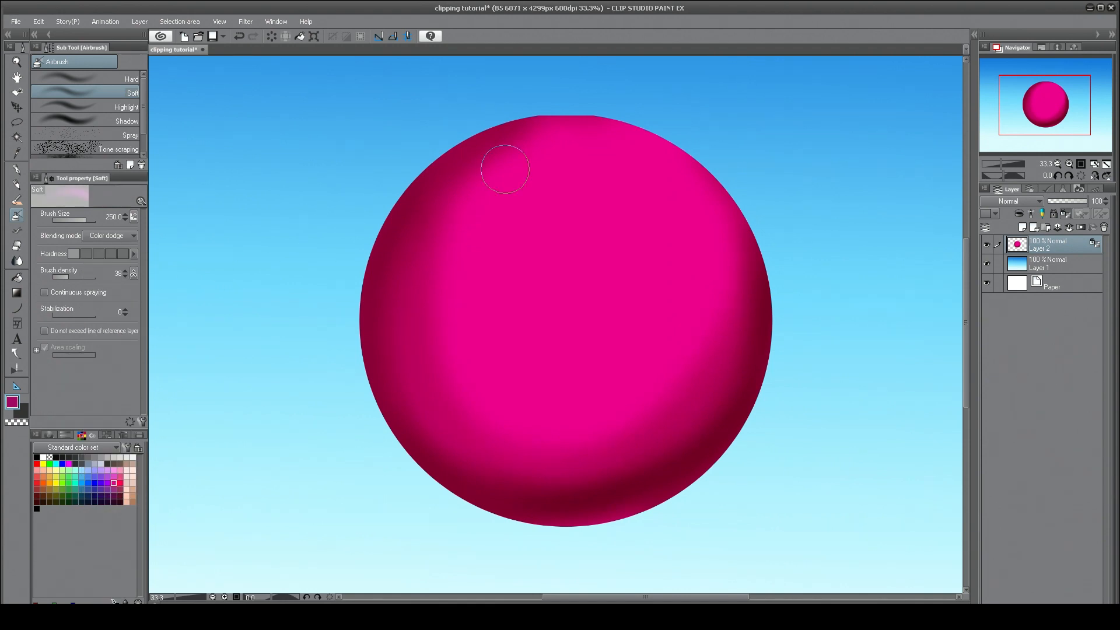
mouse_move(613, 180)
mouse_down()
mouse_move(634, 256)
mouse_move(685, 186)
mouse_move(619, 145)
mouse_move(604, 284)
mouse_move(649, 149)
mouse_move(584, 261)
mouse_move(610, 129)
mouse_move(645, 296)
mouse_move(592, 146)
mouse_up()
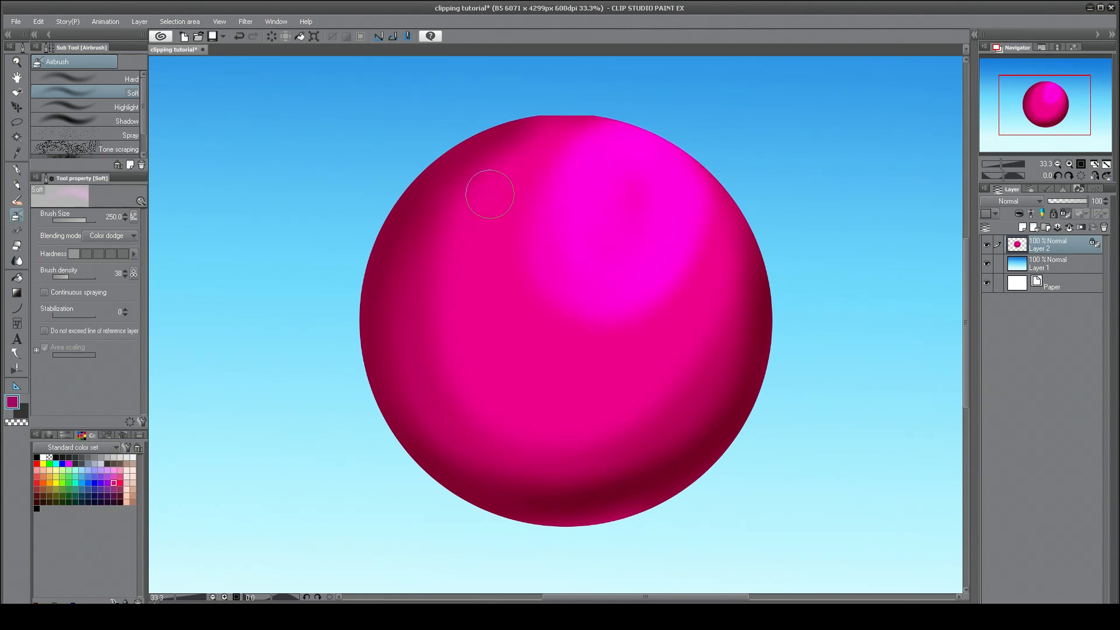
click(124, 236)
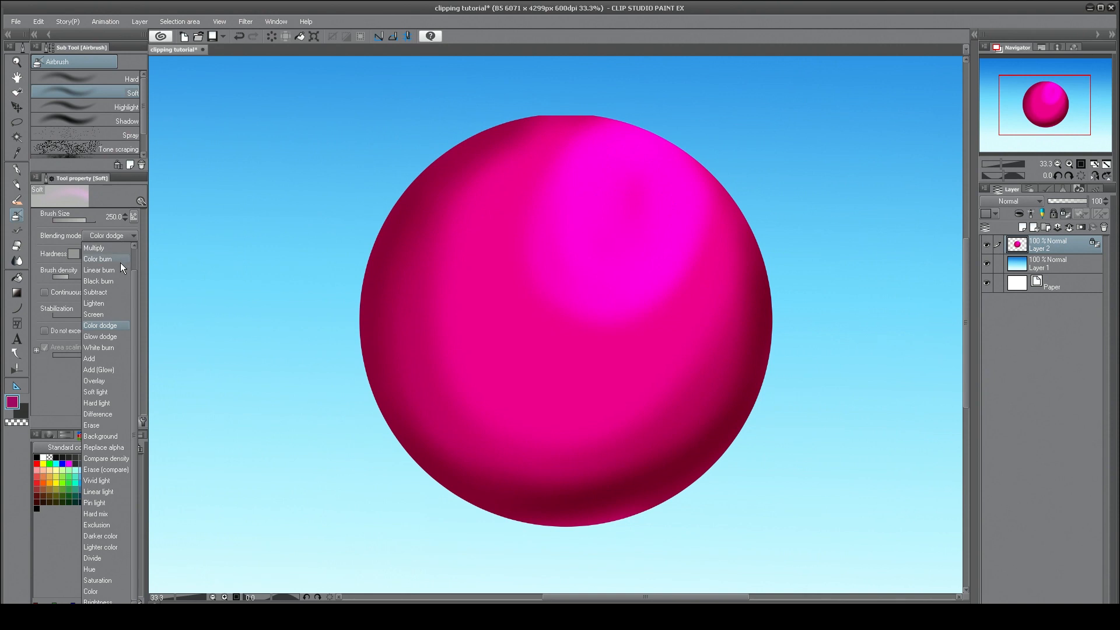
click(115, 336)
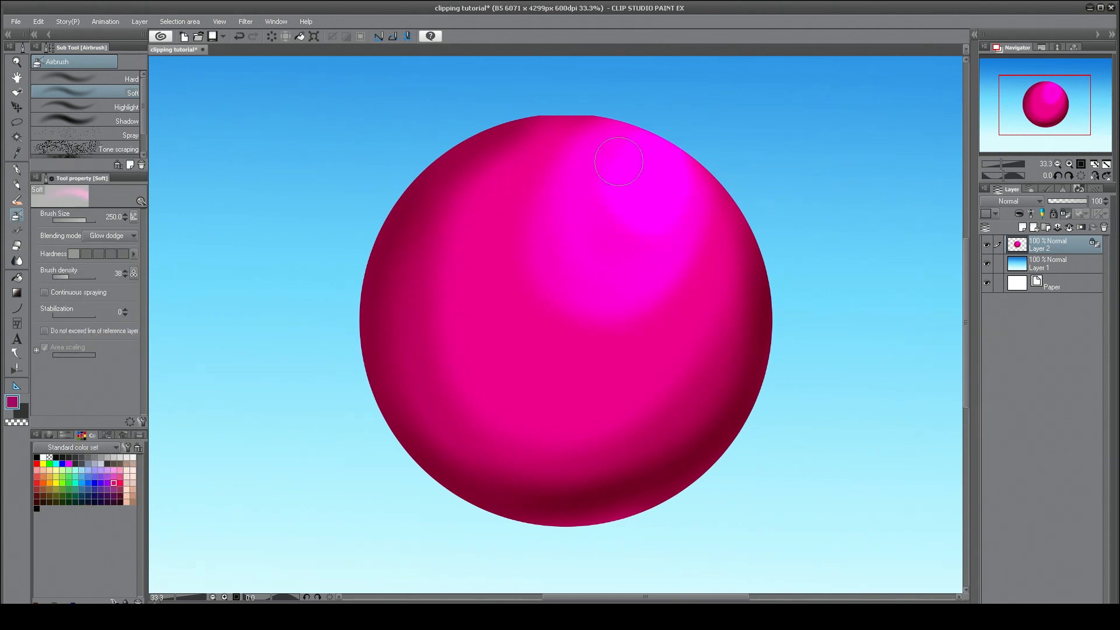
click(124, 237)
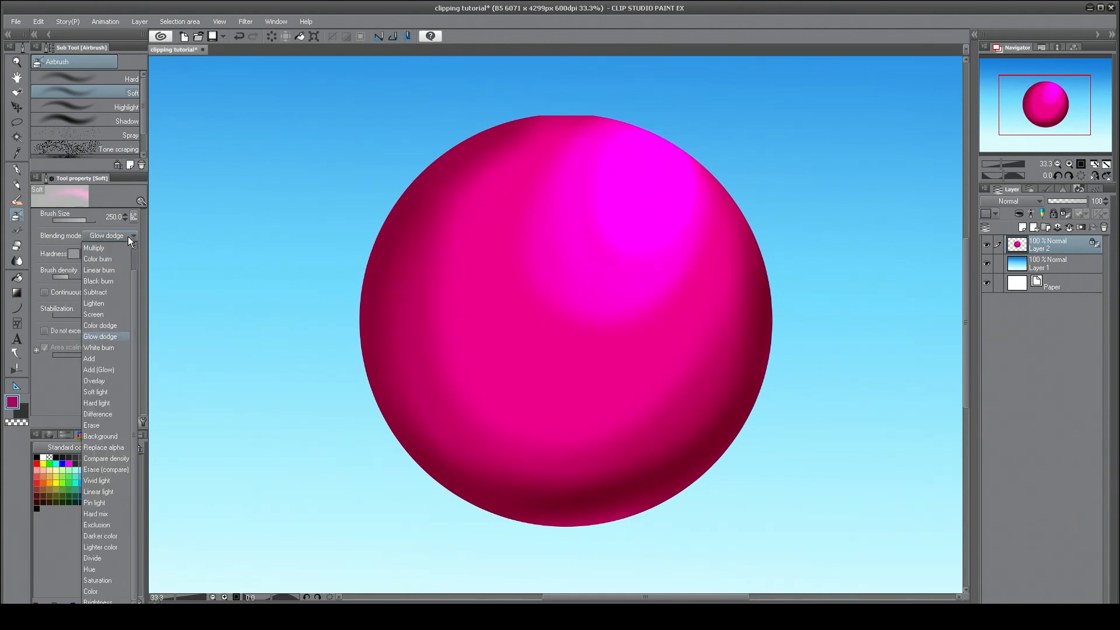
click(111, 347)
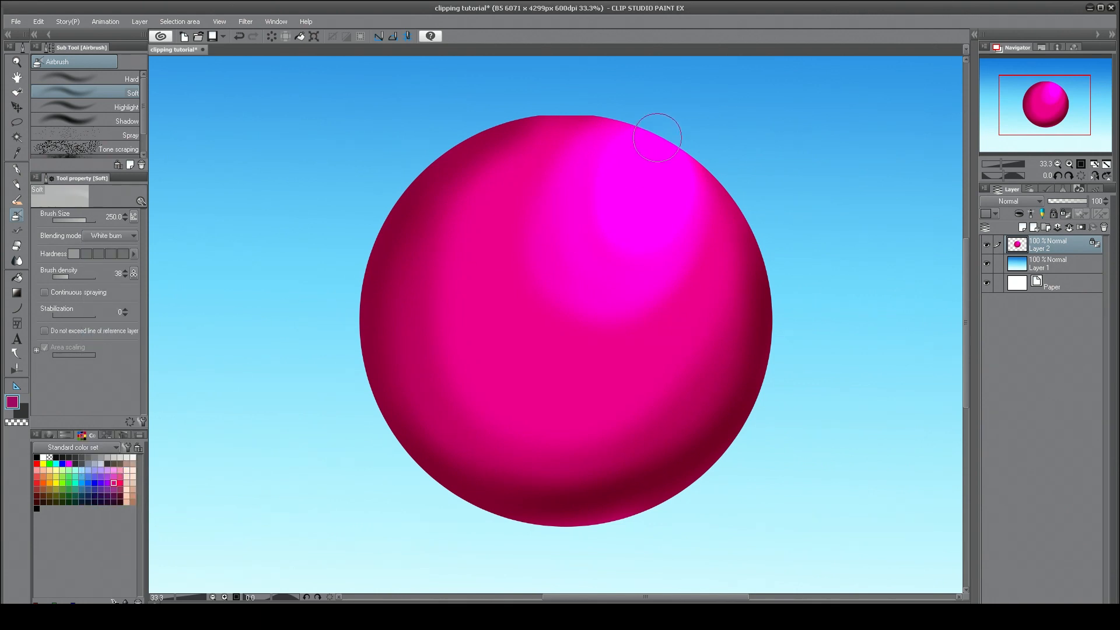
mouse_move(628, 189)
mouse_down()
mouse_move(651, 167)
mouse_move(629, 167)
mouse_up()
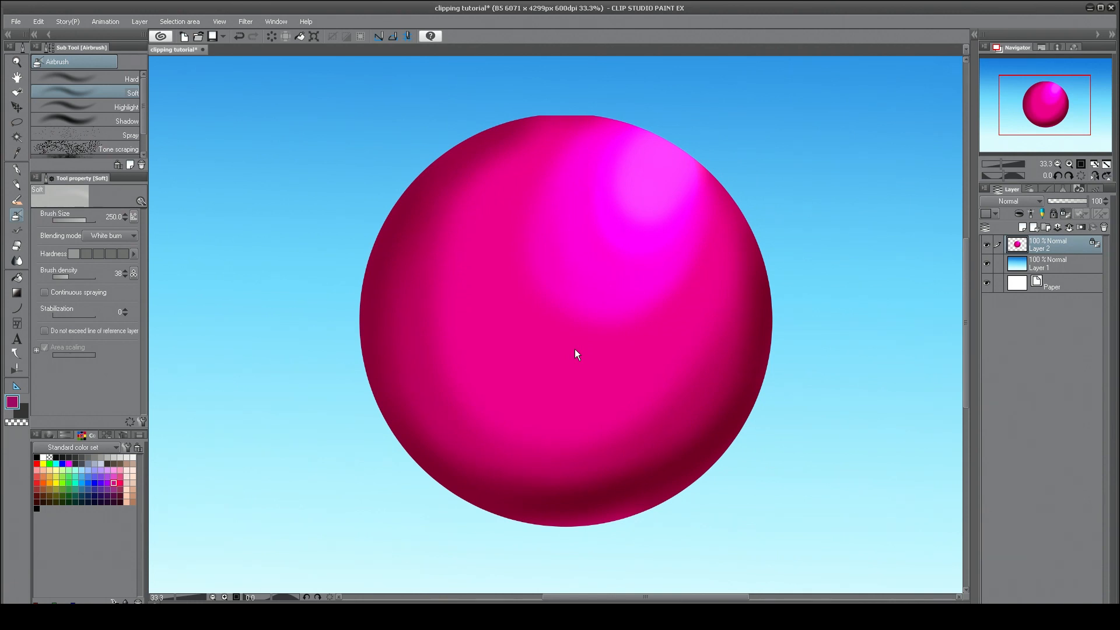
Undo all the airbrushed highlights and shading to restore the flat pink circle.
key(ctrl+z)
key(ctrl+z)
key(ctrl+z)
key(ctrl+z)
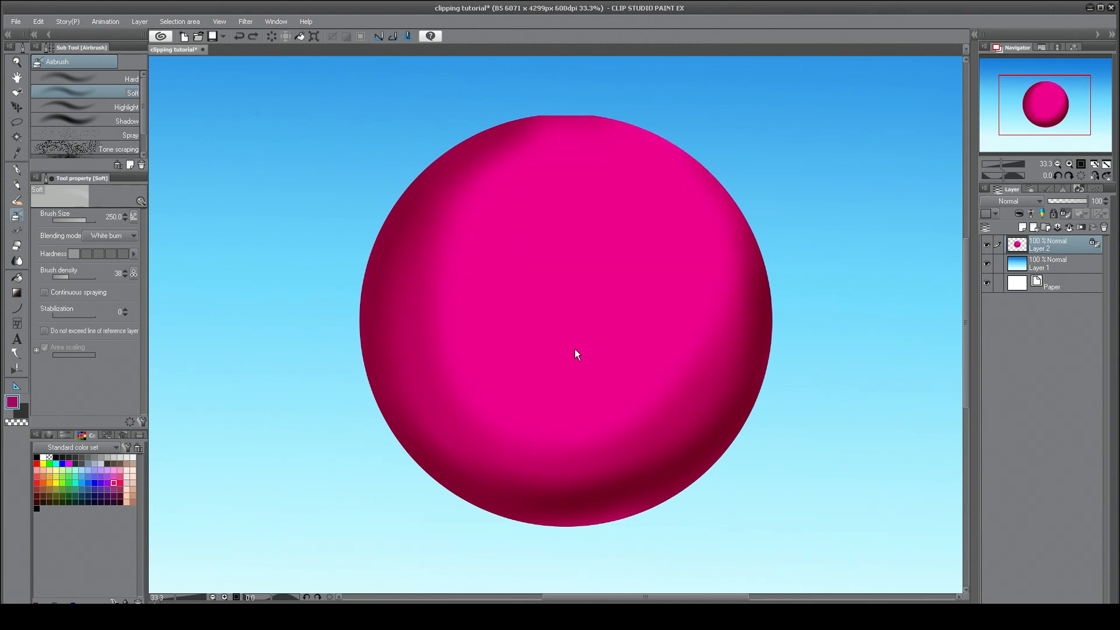
key(ctrl+z)
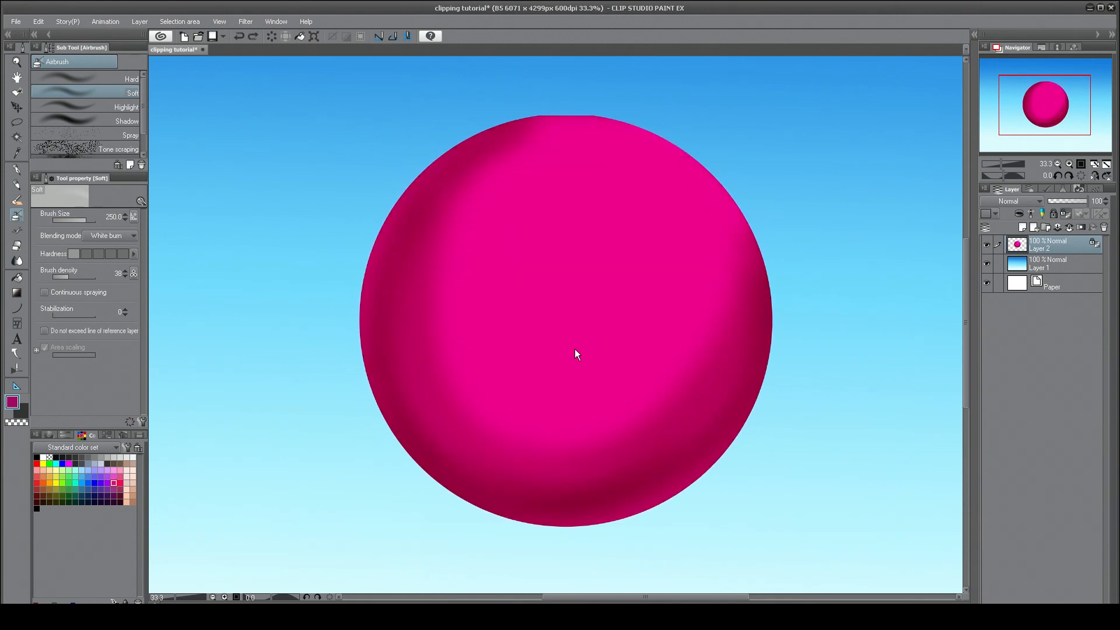
key(ctrl+z)
key(ctrl+z)
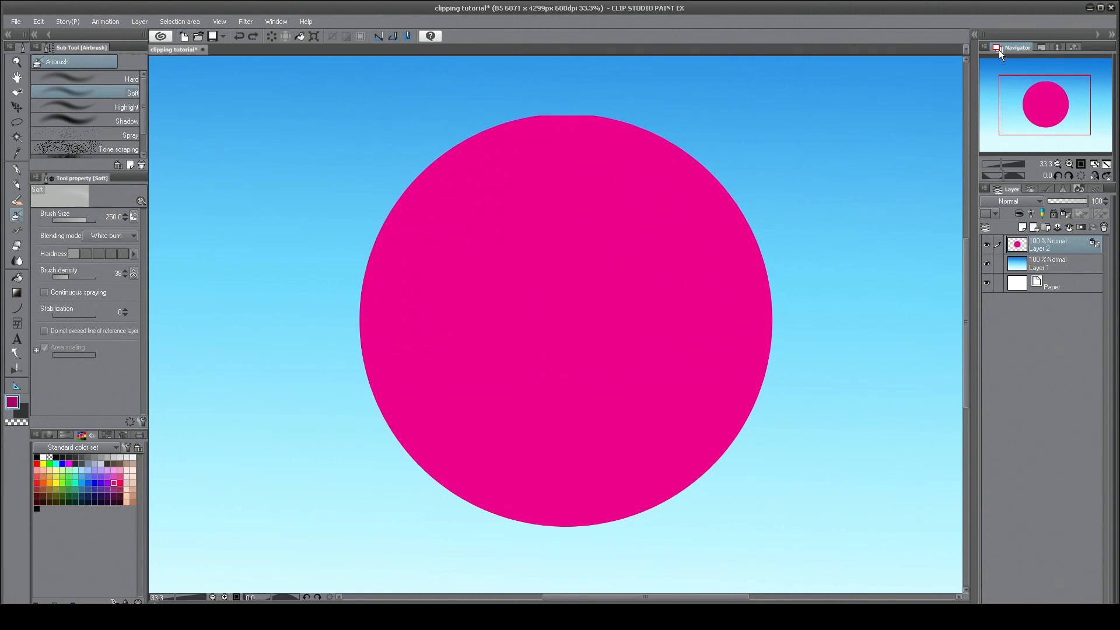
Add a new layer clipped to the circle layer and airbrush Multiply shading along the circle's edges on it.
click(1022, 227)
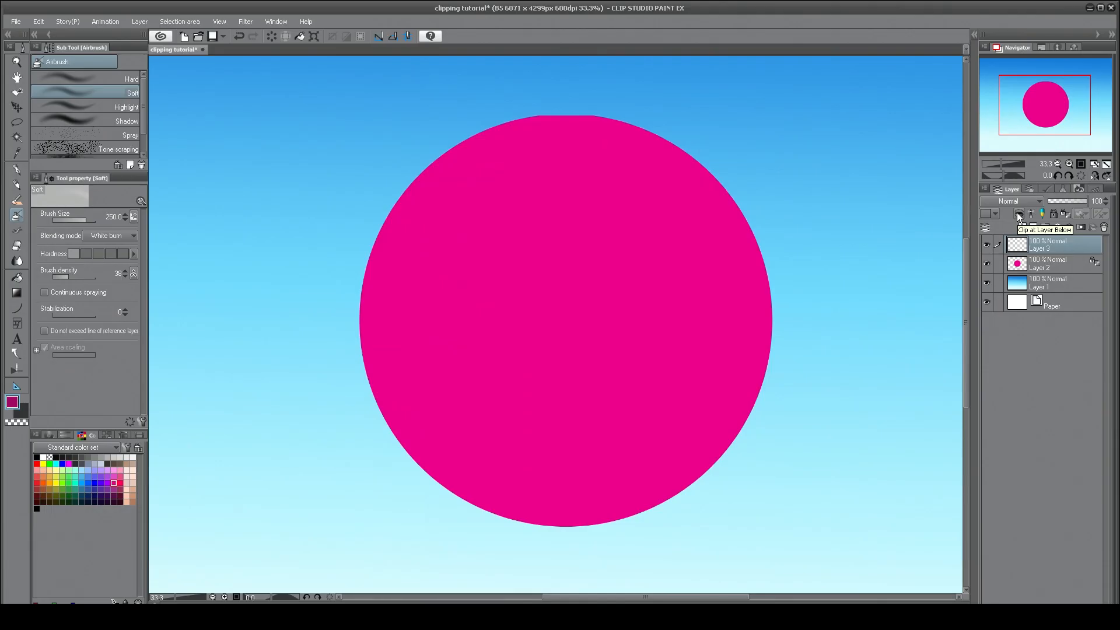
click(1018, 214)
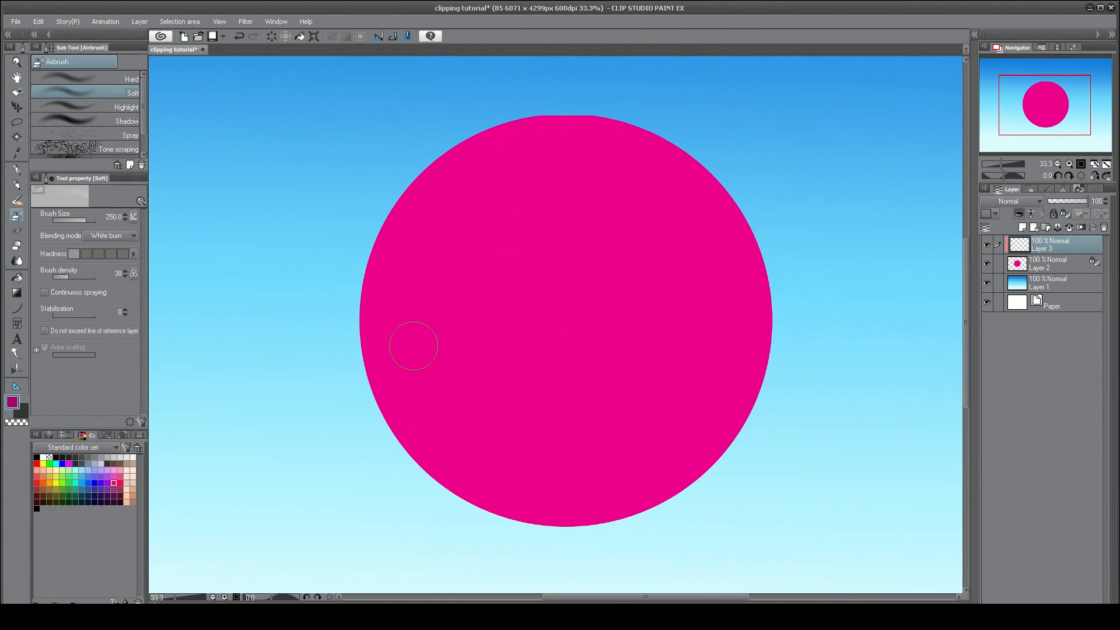
click(120, 236)
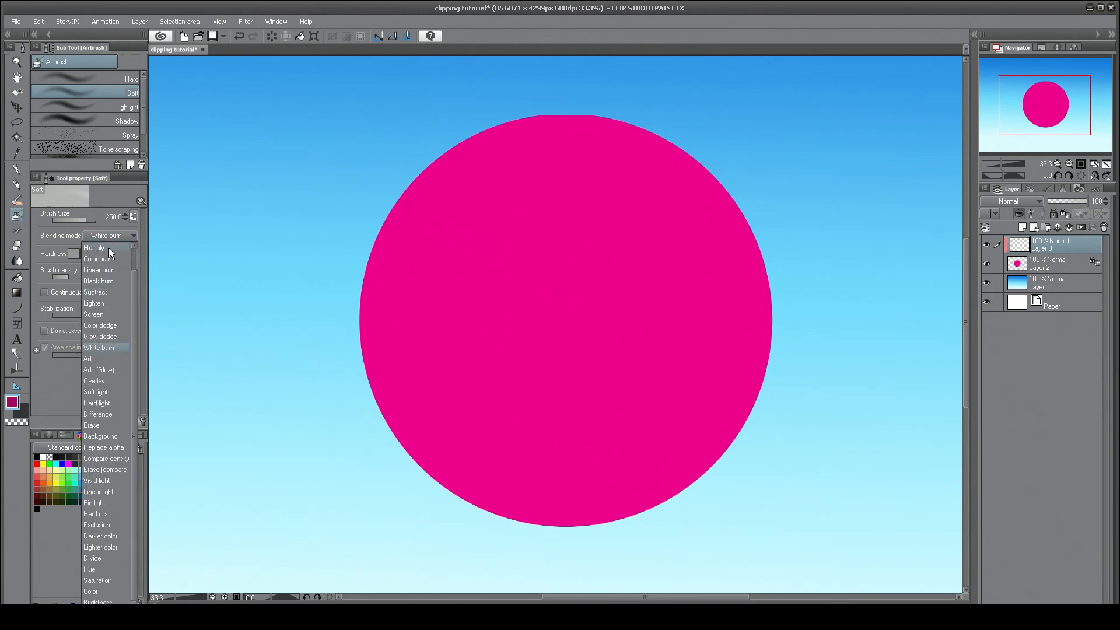
click(109, 248)
mouse_move(461, 140)
mouse_down()
mouse_move(497, 133)
mouse_move(400, 222)
mouse_move(416, 186)
mouse_move(381, 240)
mouse_move(399, 415)
mouse_move(567, 487)
mouse_move(737, 387)
mouse_move(762, 248)
mouse_move(726, 406)
mouse_move(555, 486)
mouse_move(409, 382)
mouse_move(453, 147)
mouse_move(480, 143)
mouse_up()
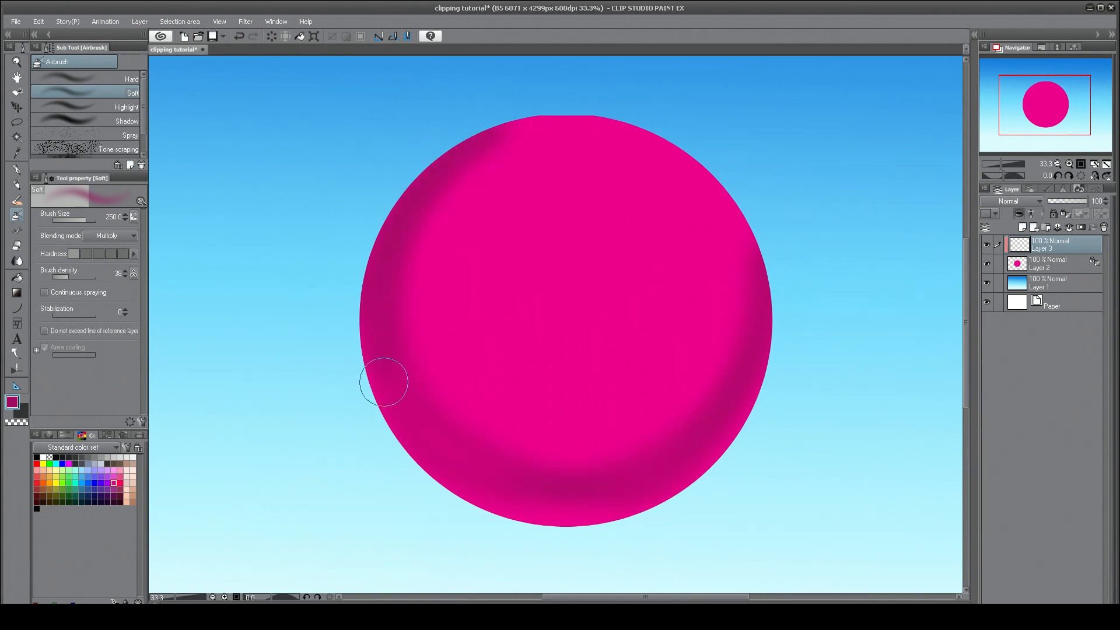
mouse_move(384, 383)
mouse_down()
mouse_move(570, 486)
mouse_move(743, 311)
mouse_move(751, 262)
mouse_move(710, 417)
mouse_move(429, 464)
mouse_move(412, 212)
mouse_move(609, 142)
mouse_move(428, 184)
mouse_move(376, 322)
mouse_move(552, 509)
mouse_move(752, 386)
mouse_move(650, 484)
mouse_move(410, 424)
mouse_move(515, 122)
mouse_move(373, 303)
mouse_move(503, 488)
mouse_move(754, 225)
mouse_move(739, 311)
mouse_move(709, 379)
mouse_move(747, 334)
mouse_move(766, 358)
mouse_move(649, 533)
mouse_move(781, 396)
mouse_move(671, 499)
mouse_move(505, 518)
mouse_move(388, 415)
mouse_move(407, 175)
mouse_move(421, 199)
mouse_move(411, 181)
mouse_move(636, 115)
mouse_move(597, 98)
mouse_move(409, 180)
mouse_move(388, 441)
mouse_move(562, 512)
mouse_move(768, 333)
mouse_move(778, 269)
mouse_move(758, 373)
mouse_move(463, 558)
mouse_up()
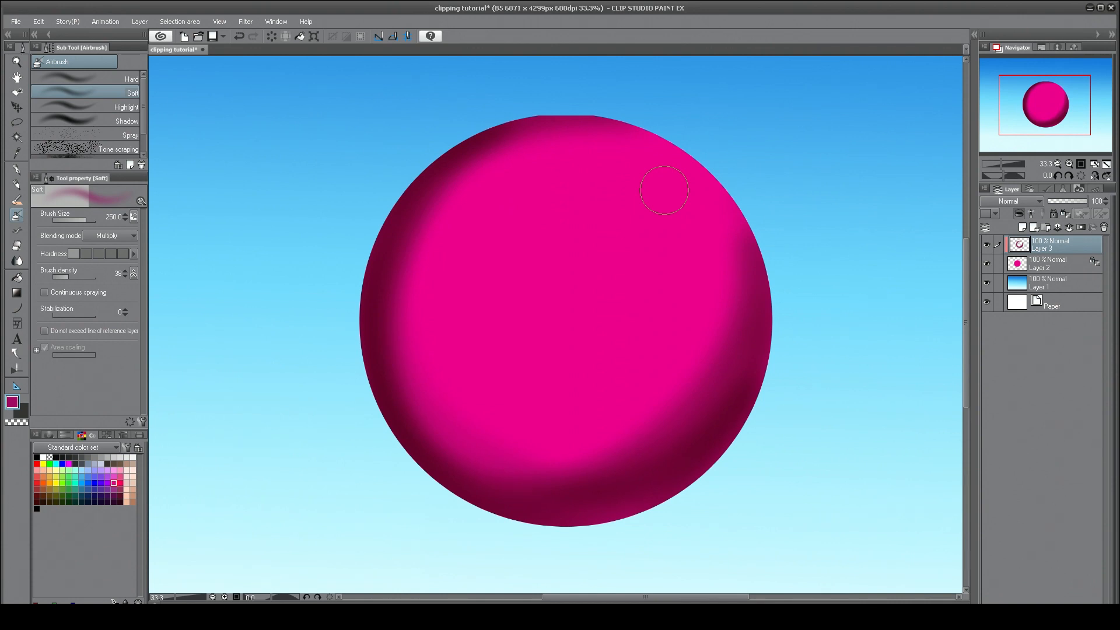
Try Color dodge for the airbrush, settle on White burn, and lightly spray near the circle's upper right edge.
click(131, 236)
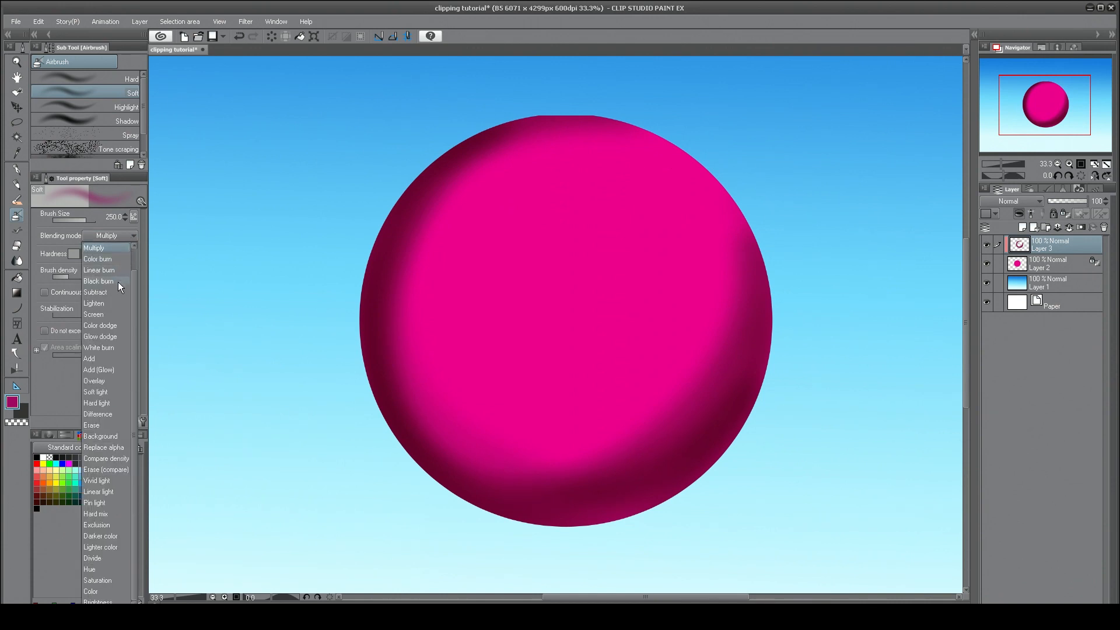
click(105, 325)
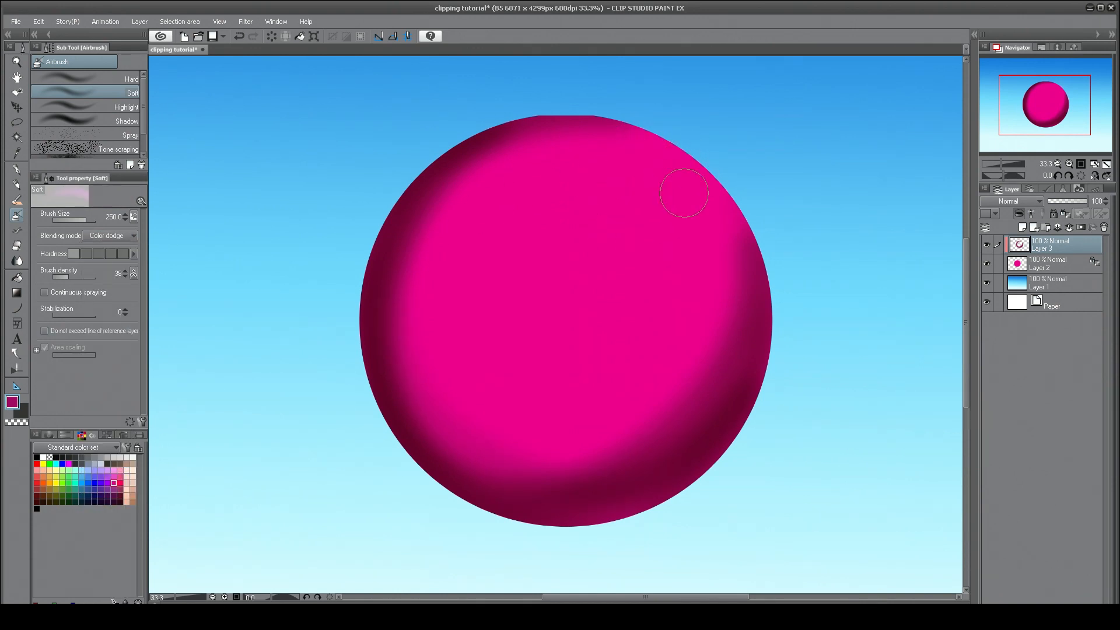
click(132, 236)
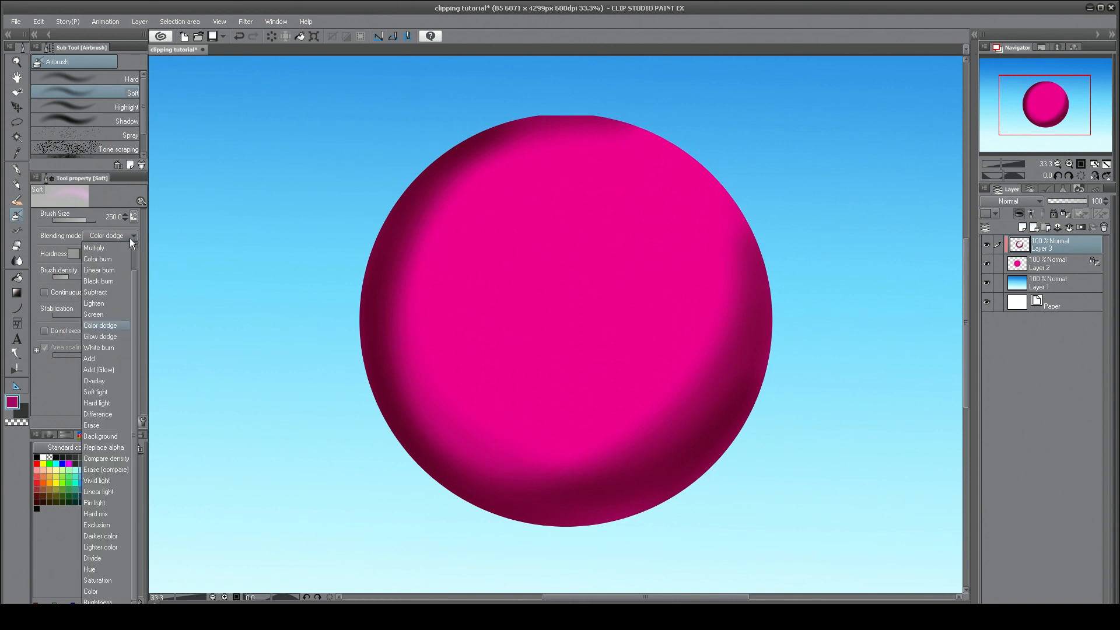
click(114, 349)
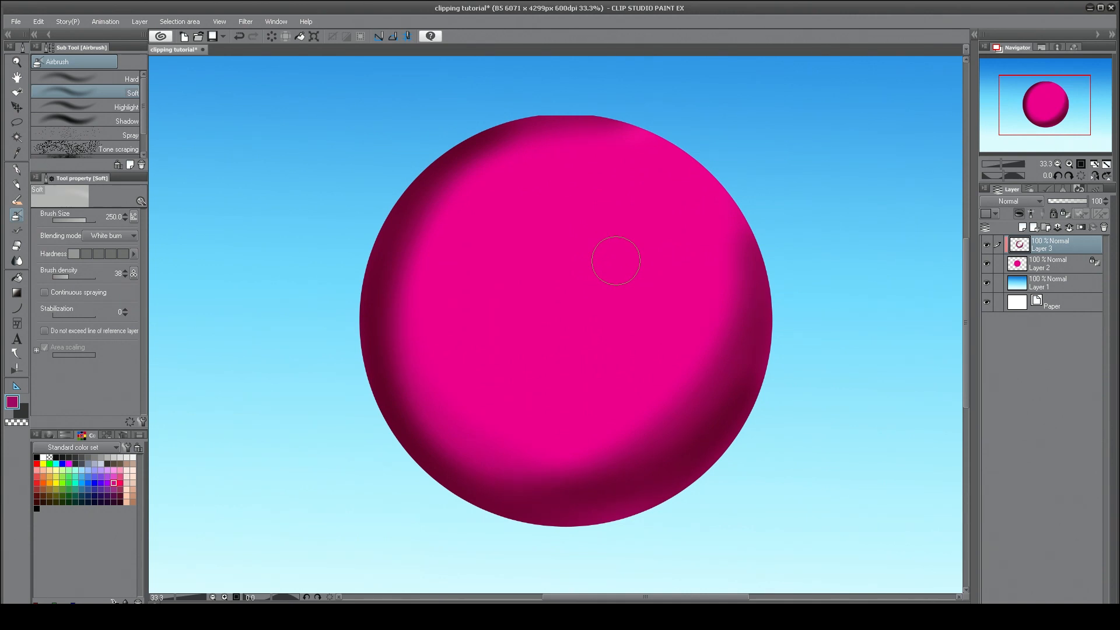
Switch the shading layer's clipping off and back on to compare, and merge it with the circle layer below.
click(1019, 214)
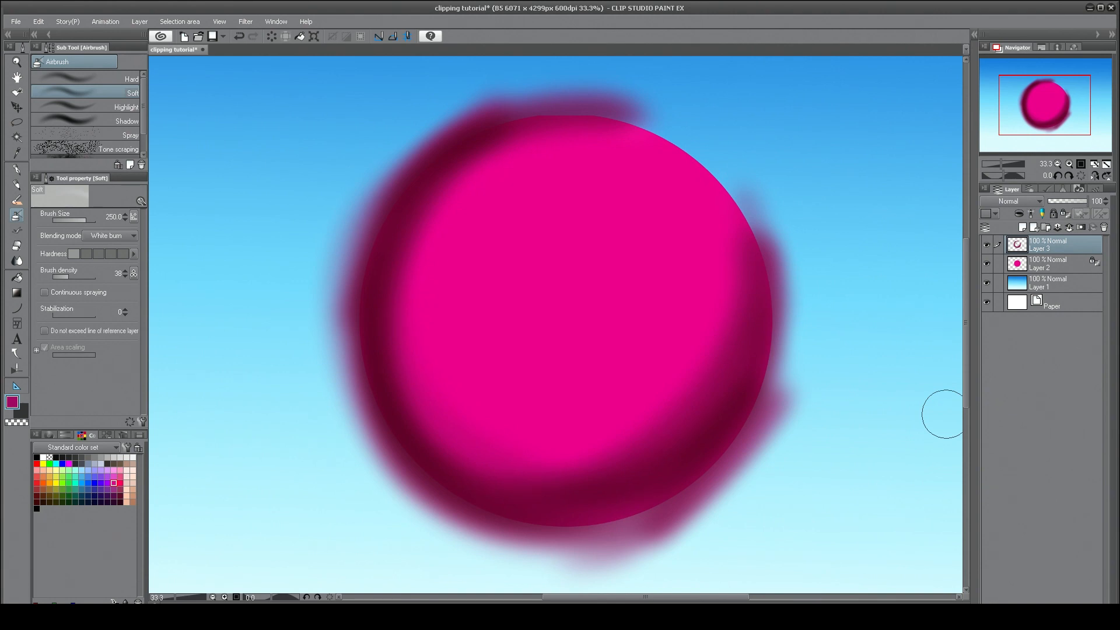
click(1019, 215)
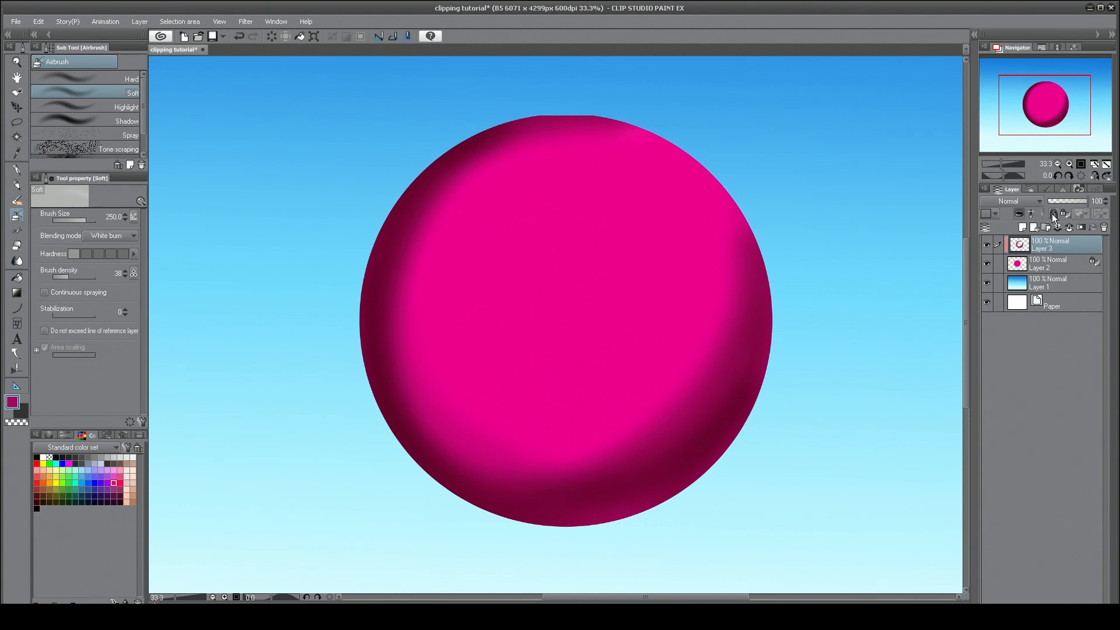
right_click(1052, 244)
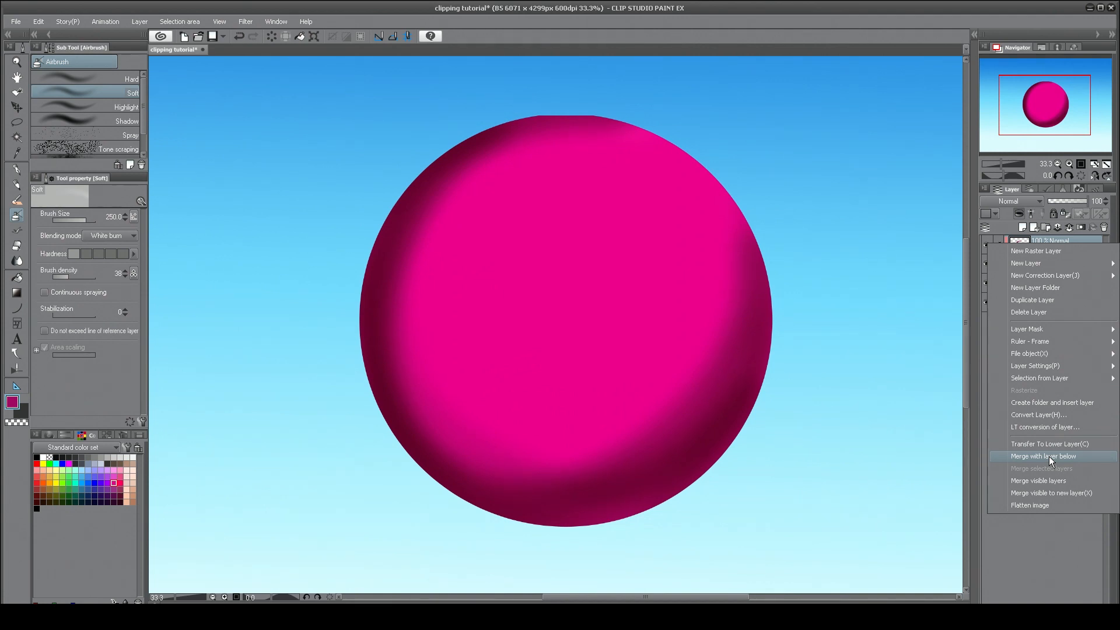
click(1049, 456)
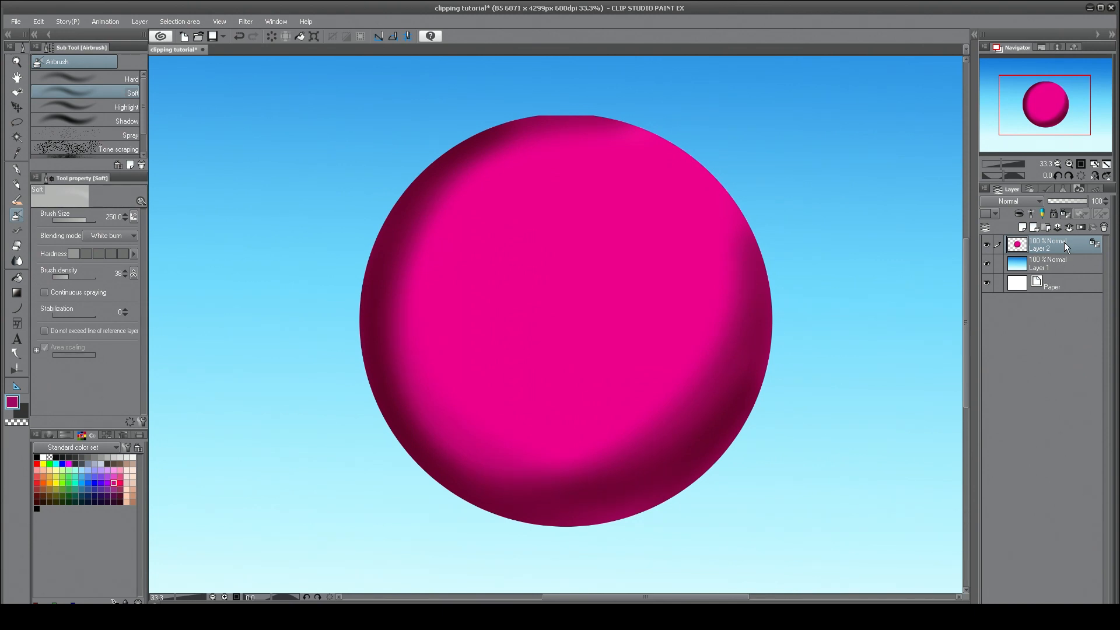
Undo the layer merge to restore the separate clipped shading layer, and set the drawing color to light pink F09DCE.
key(ctrl+z)
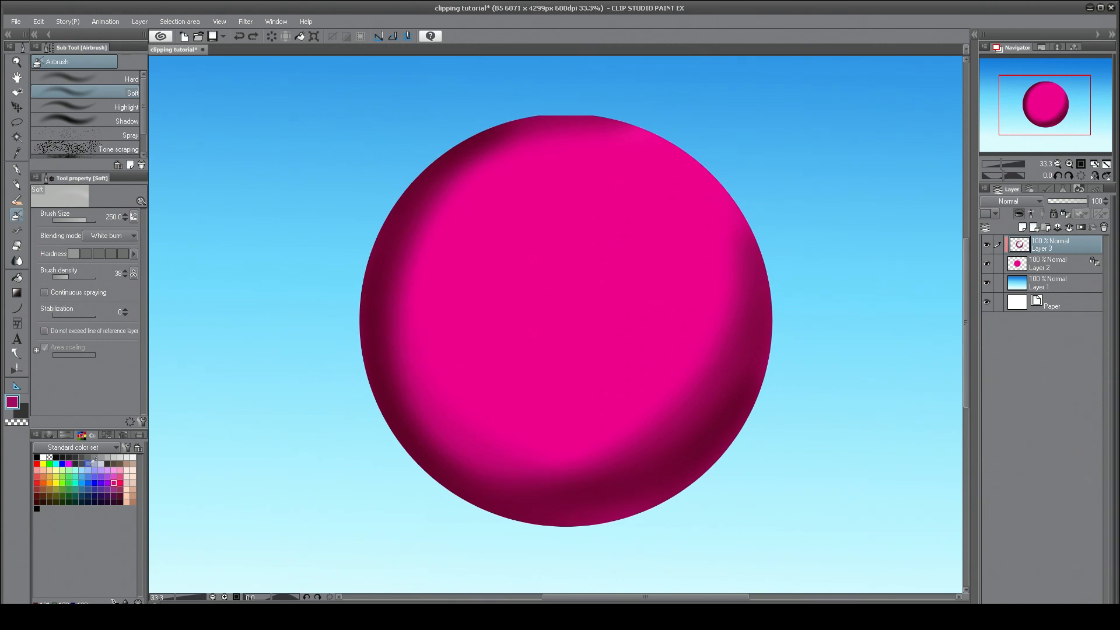
click(13, 404)
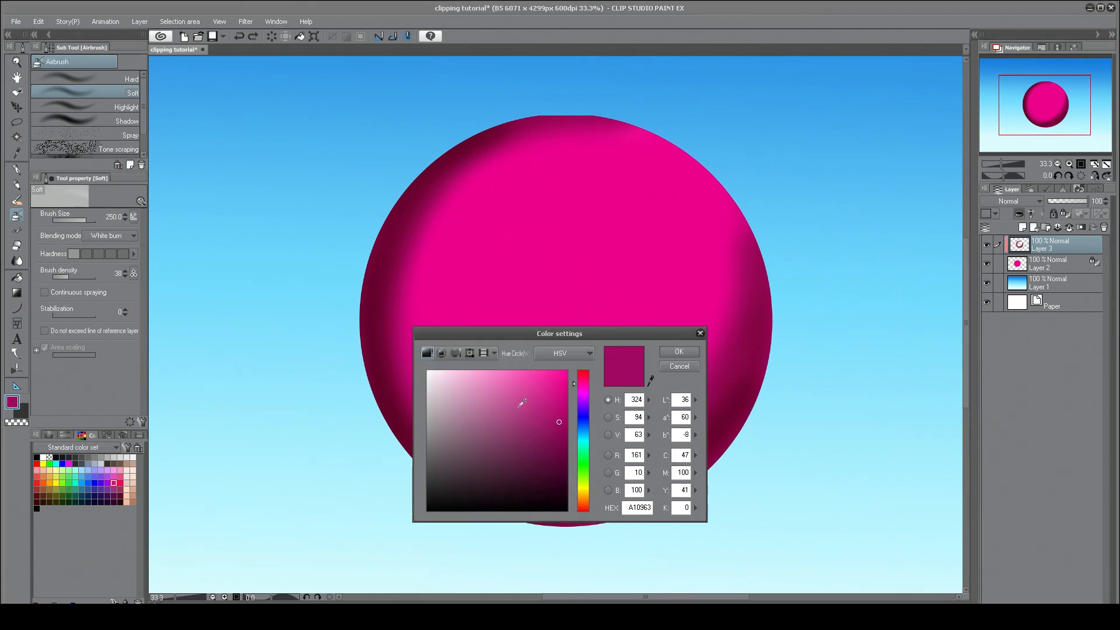
mouse_move(521, 400)
mouse_down()
mouse_move(465, 377)
mouse_move(475, 378)
mouse_up()
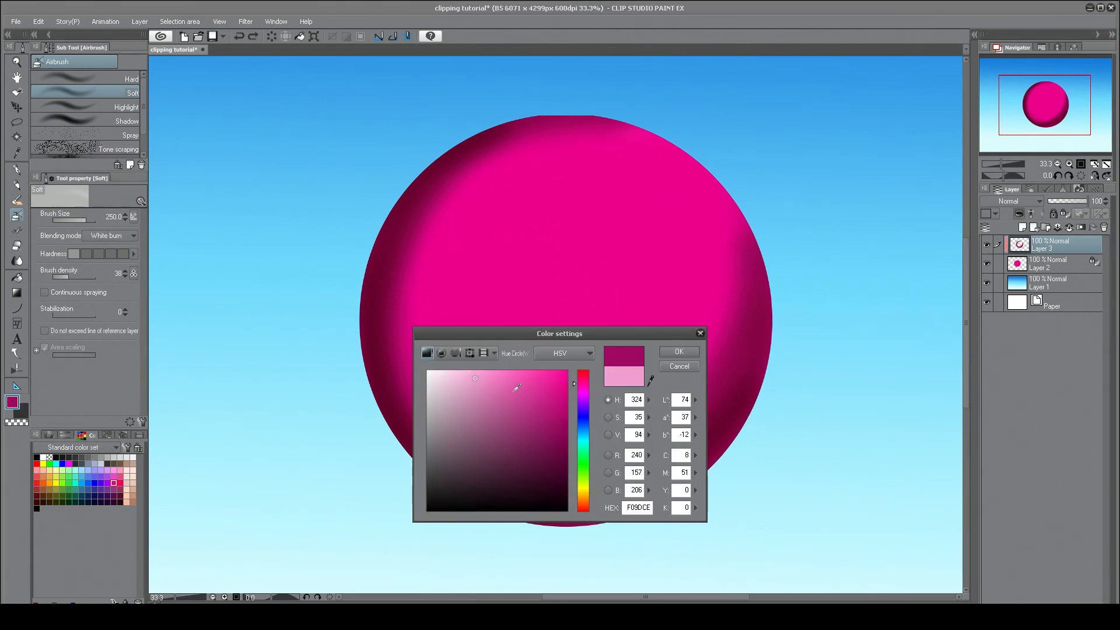
click(670, 352)
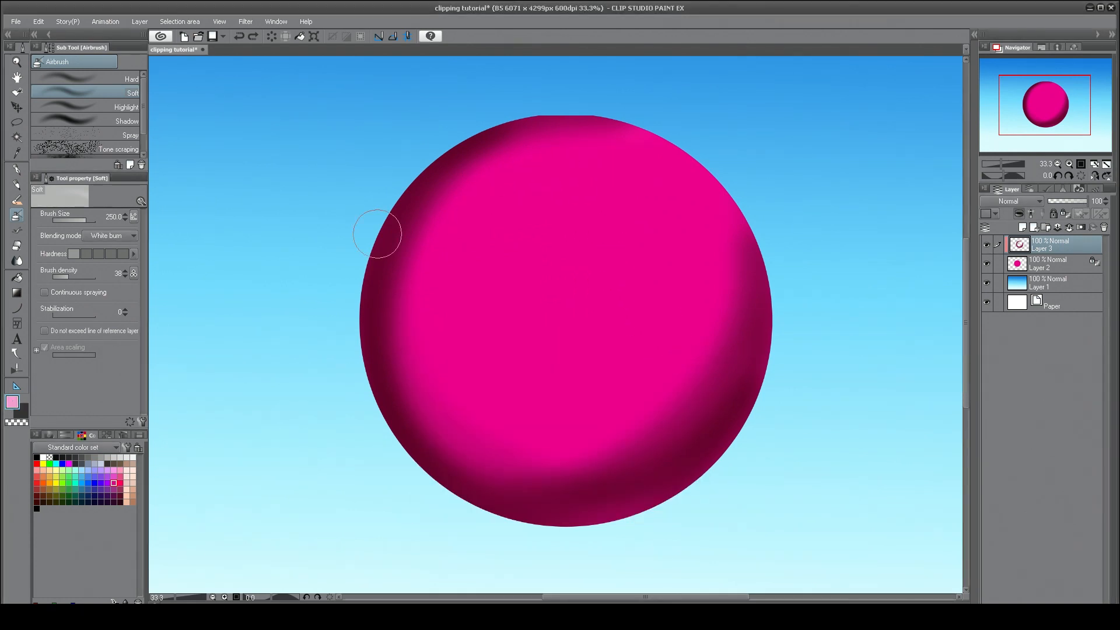
Set the airbrush's blending mode to Normal and spray a light pink highlight on the circle's upper right area.
click(117, 237)
drag(137, 300, 134, 262)
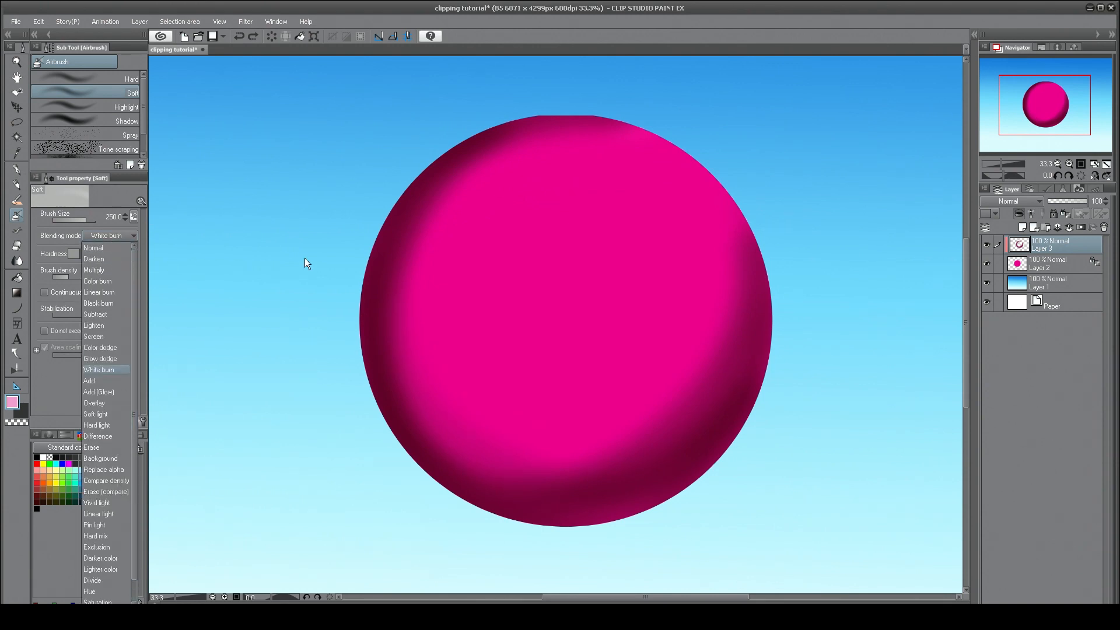
click(110, 246)
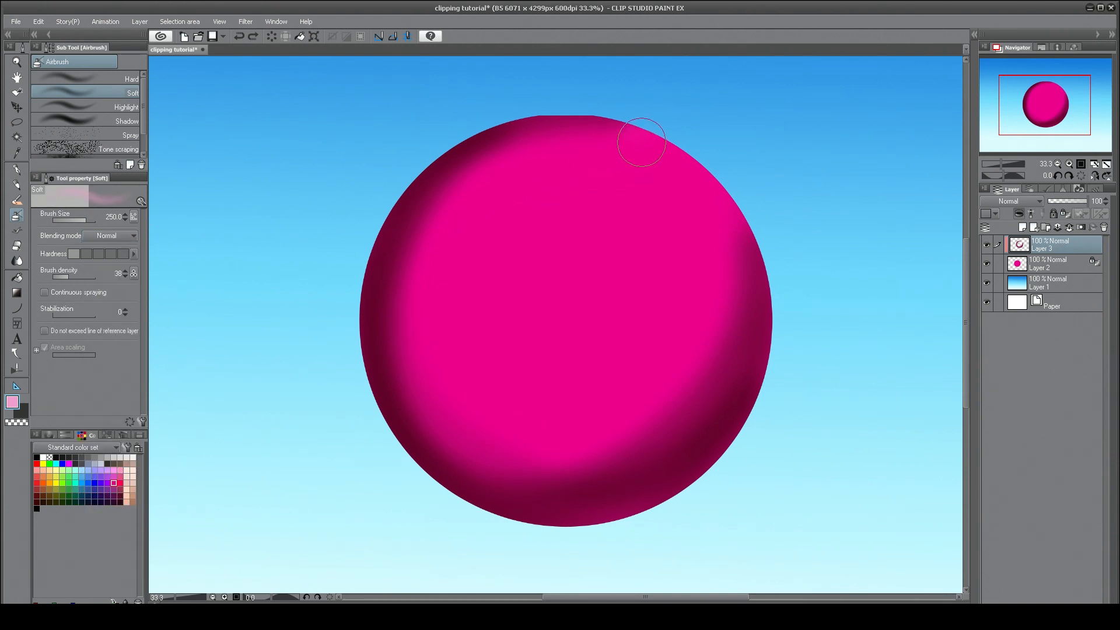
mouse_move(638, 145)
mouse_down()
mouse_move(610, 241)
mouse_move(592, 194)
mouse_move(682, 149)
mouse_move(624, 146)
mouse_move(590, 251)
mouse_move(694, 185)
mouse_move(590, 190)
mouse_move(659, 250)
mouse_move(615, 153)
mouse_move(589, 152)
mouse_move(633, 224)
mouse_up()
Smooth the highlight and the surrounding shading into the circle's pink with the Blend tool on the clipped layer.
key(j)
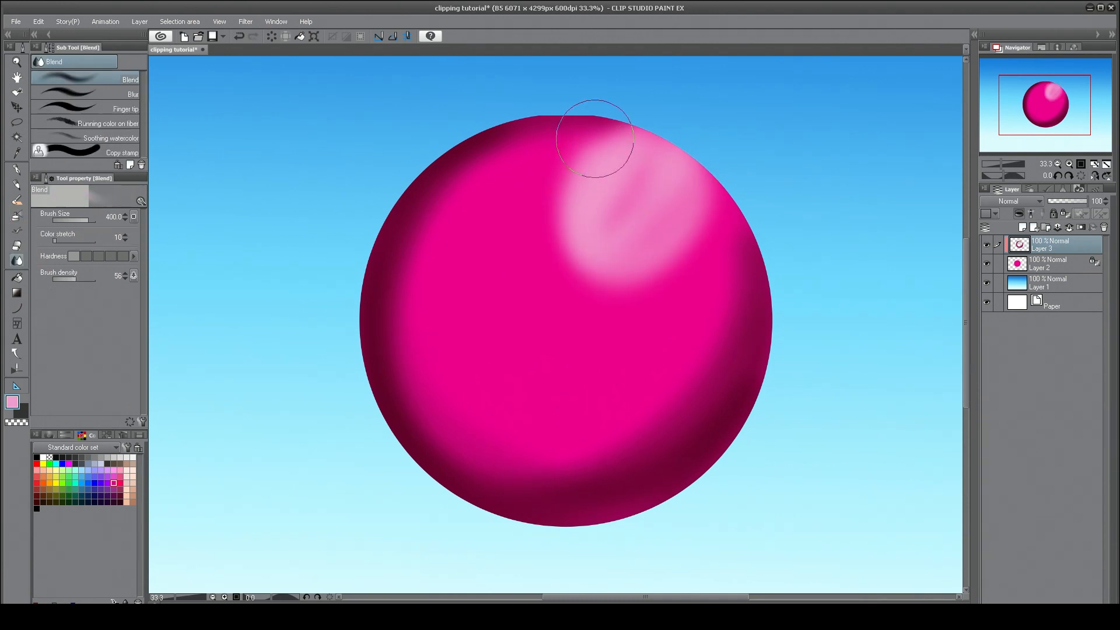
mouse_move(584, 154)
mouse_down()
mouse_move(552, 187)
mouse_move(611, 135)
mouse_move(622, 297)
mouse_move(702, 229)
mouse_move(662, 279)
mouse_move(709, 241)
mouse_move(685, 403)
mouse_move(580, 446)
mouse_move(432, 393)
mouse_move(571, 154)
mouse_up()
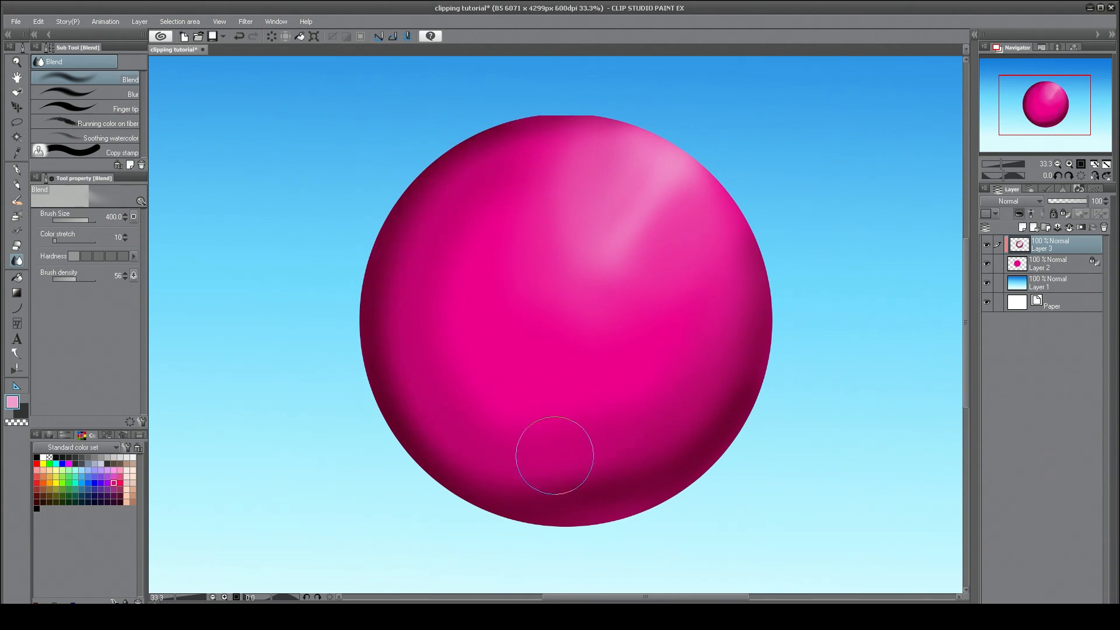
mouse_move(663, 268)
mouse_down()
mouse_move(730, 192)
mouse_move(645, 117)
mouse_move(705, 250)
mouse_move(674, 284)
mouse_move(720, 226)
mouse_move(754, 331)
mouse_move(748, 367)
mouse_up()
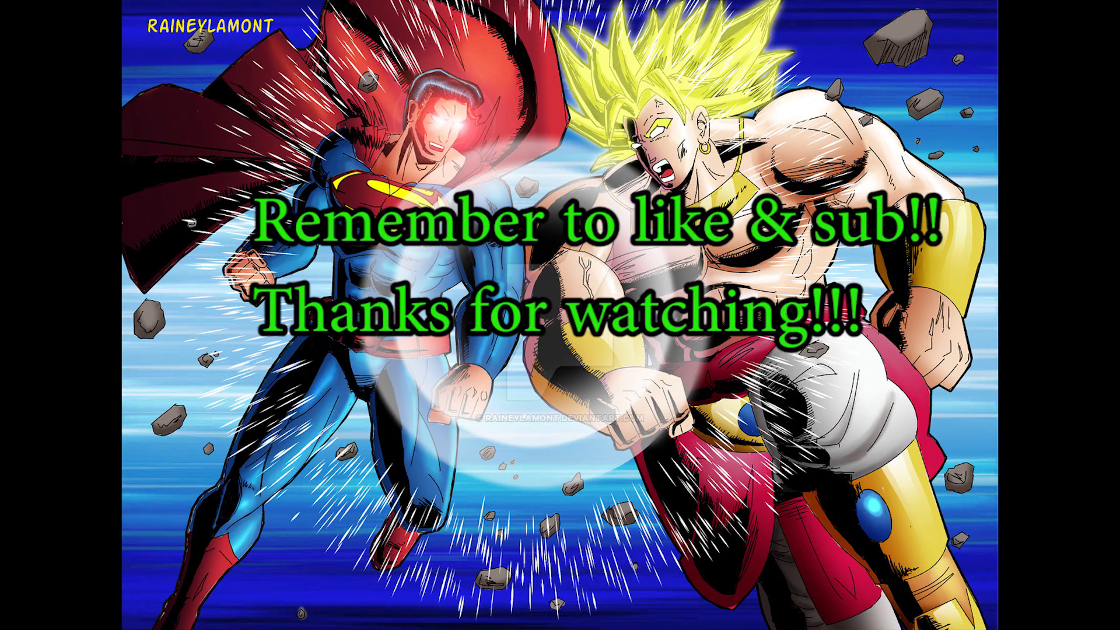